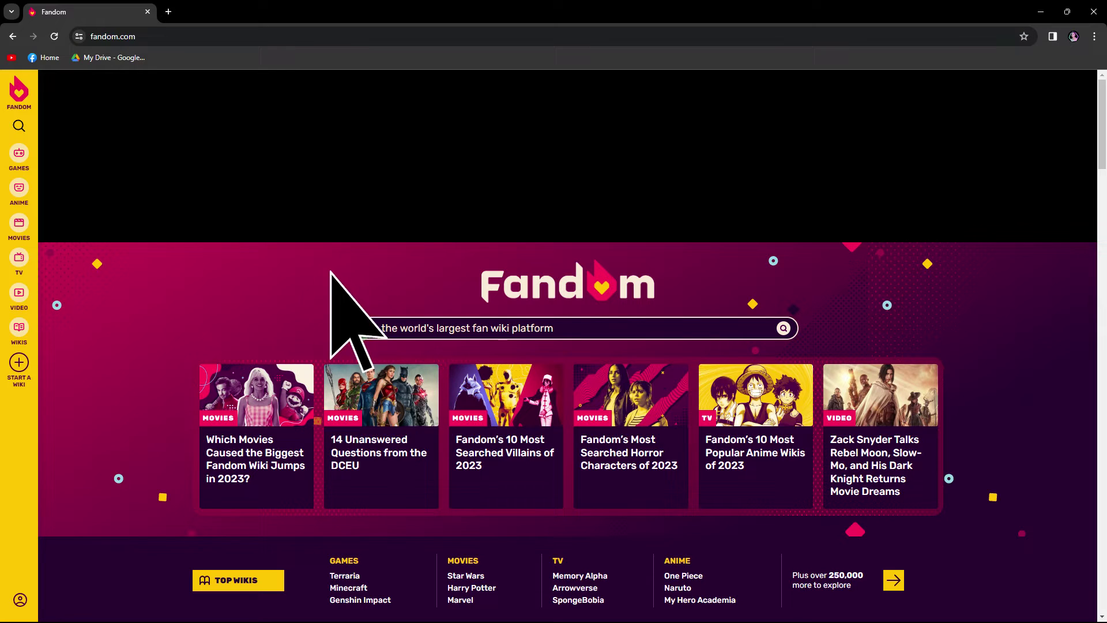
type("Rebel Moon")
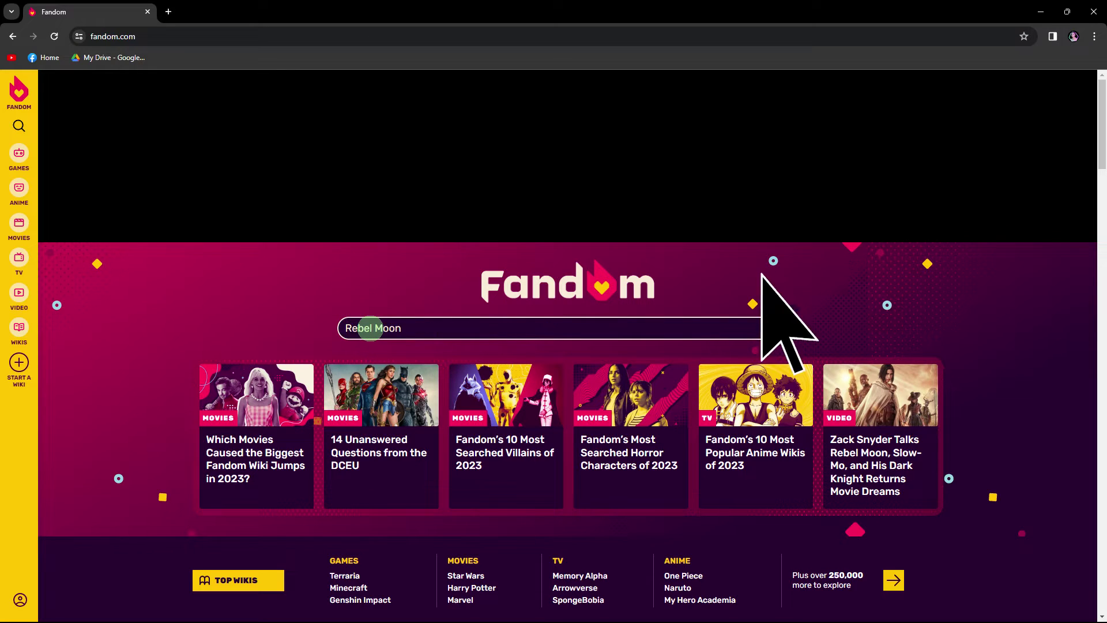
Search Fandom for Rebel Moon
key("Return")
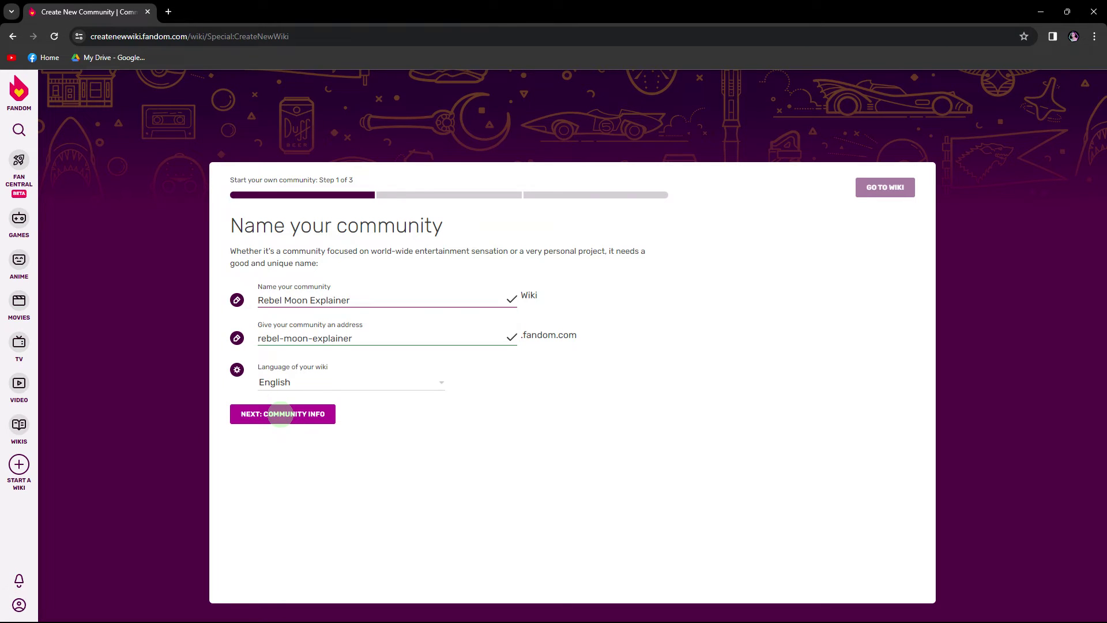
Advance to step 2, the Rebel Moon Explainer community description
left_click(281, 414)
type("Explaining about the complex scenes in Rebel Moon")
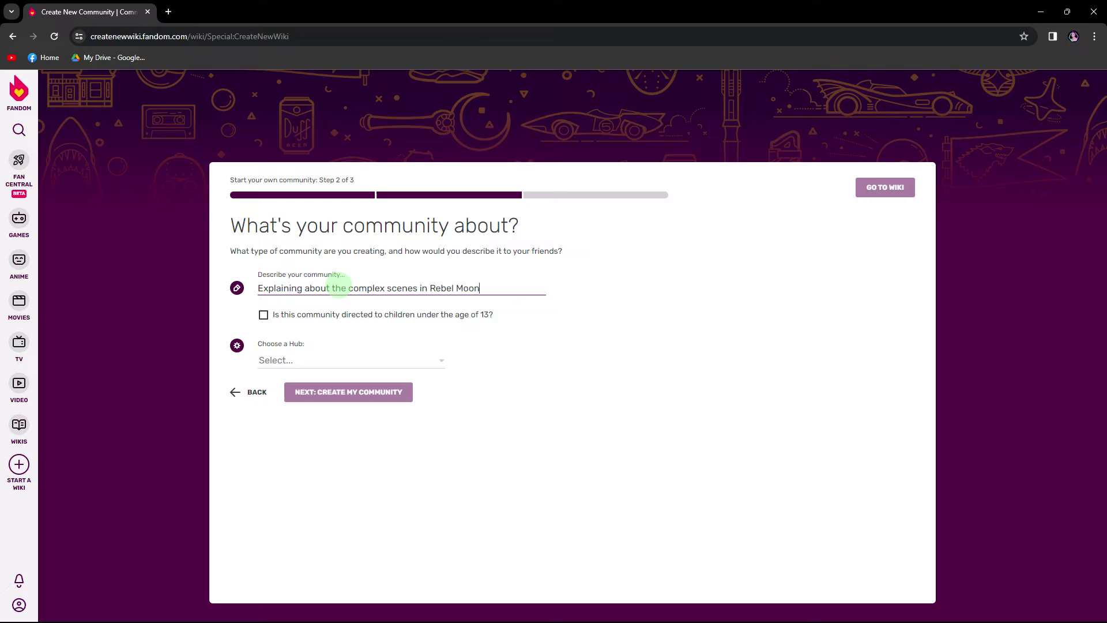
Choose the Movies hub, add Books as a category, and create the community
left_click(277, 360)
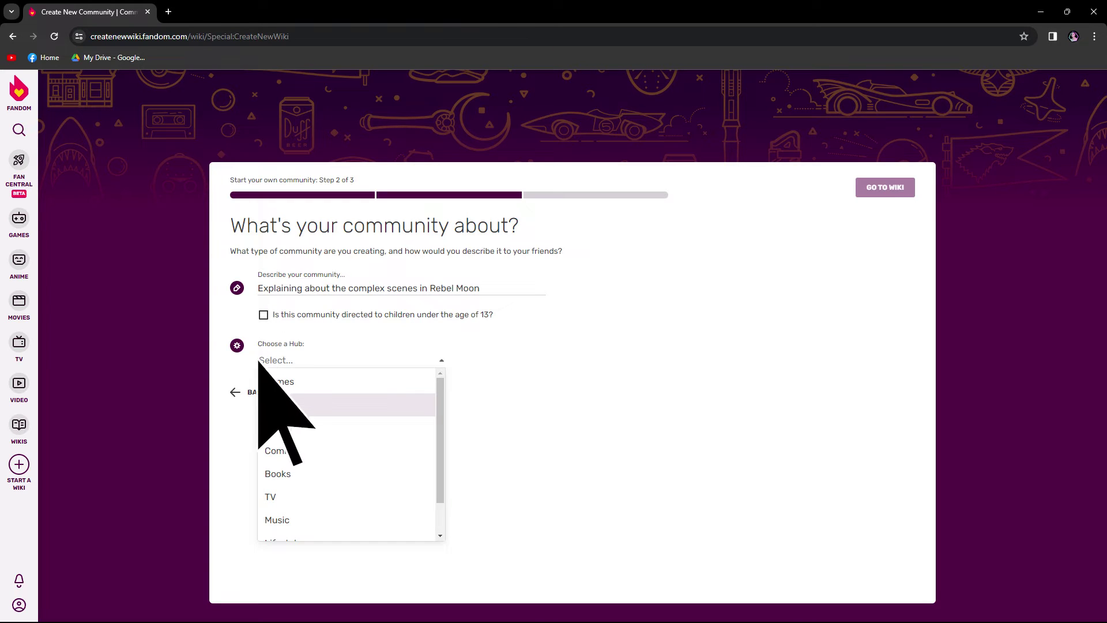
left_click(280, 403)
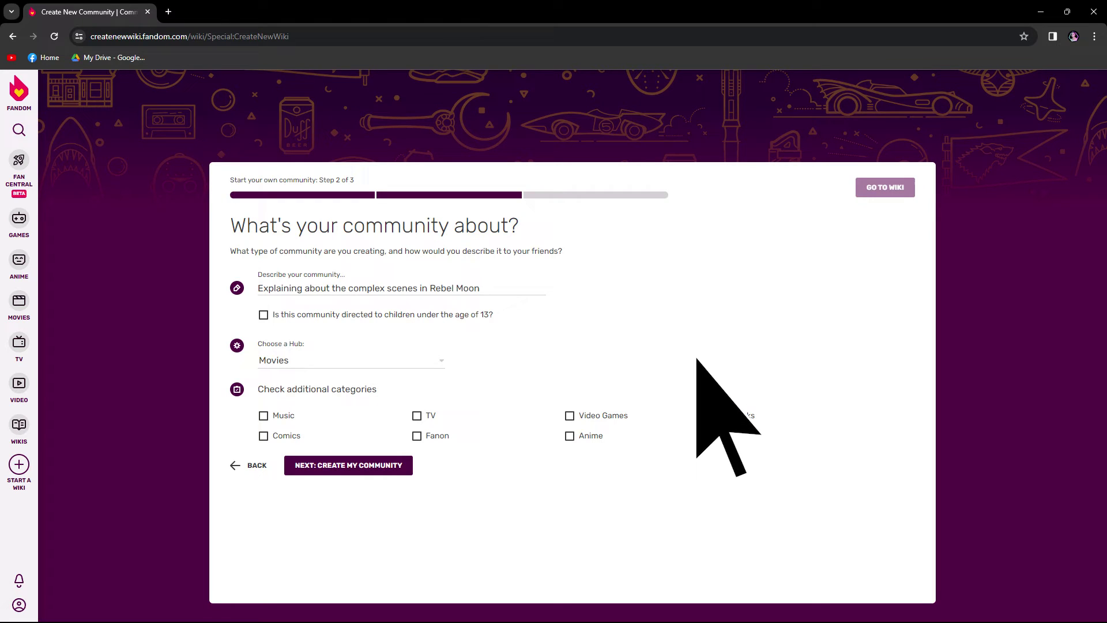
left_click(722, 415)
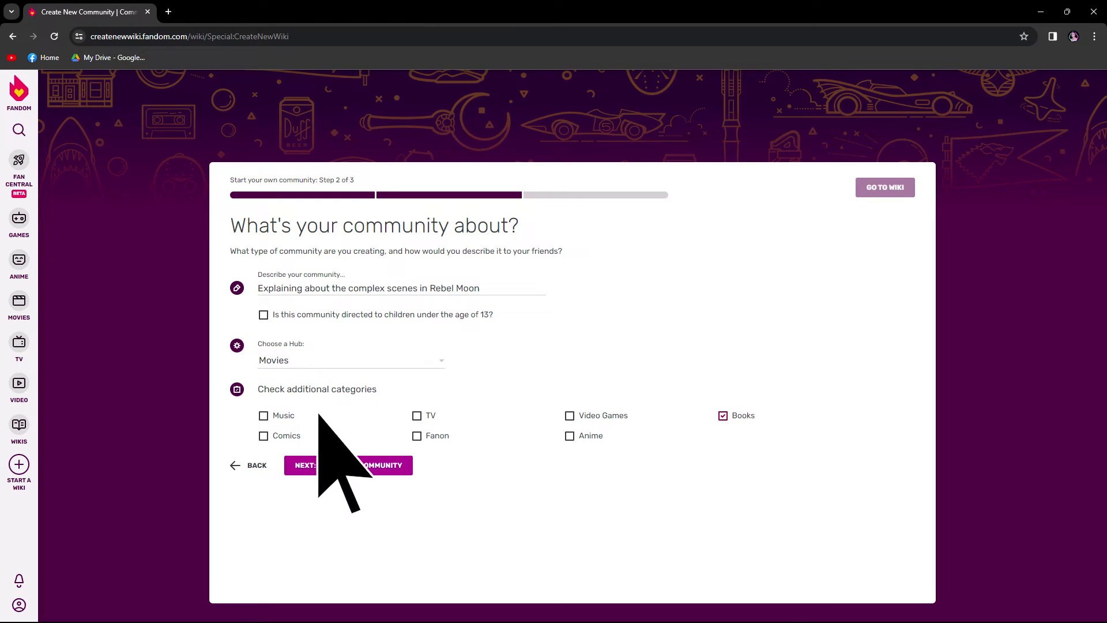
left_click(339, 465)
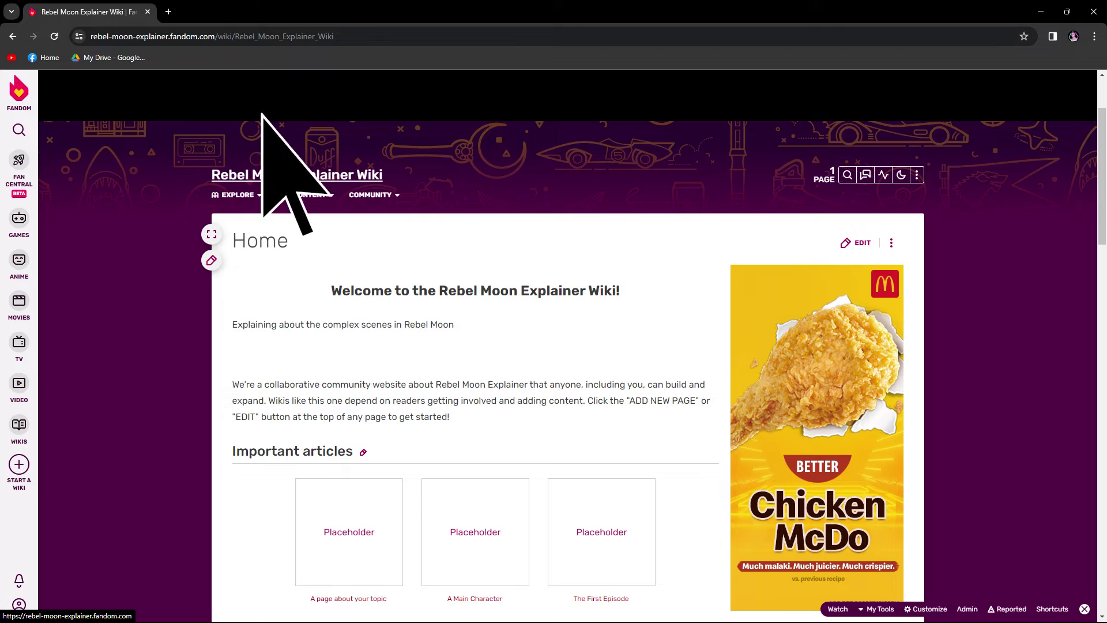
scroll(281, 174, "down", 1)
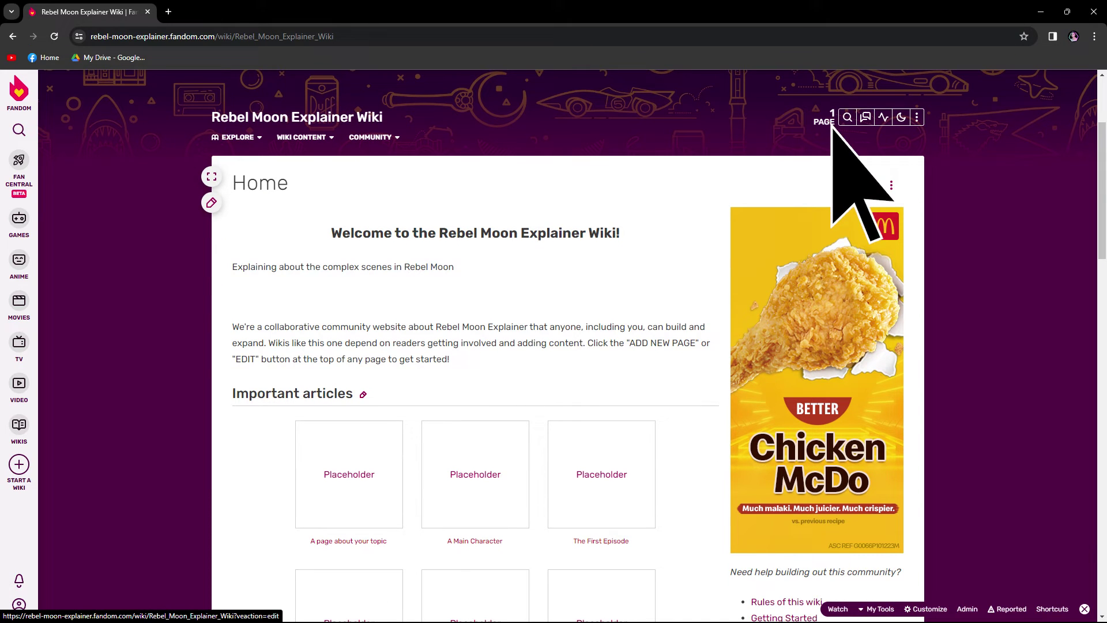
Start editing the Rebel Moon Explainer Wiki home page in the visual editor
left_click(852, 184)
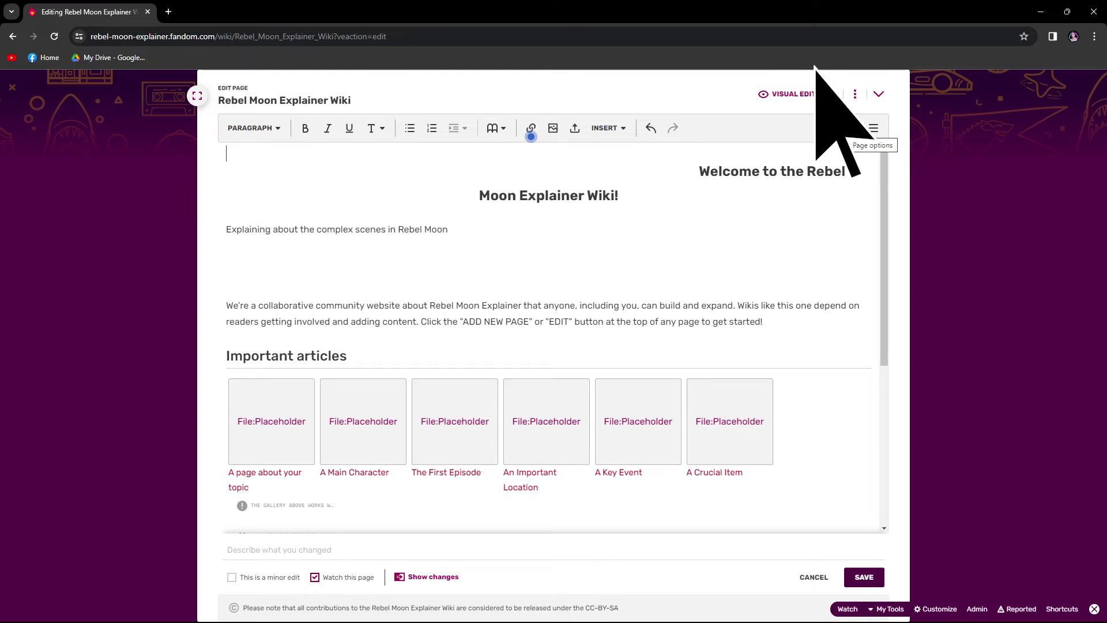
Bring up the Page options dialog from the editor toolbar
left_click(841, 128)
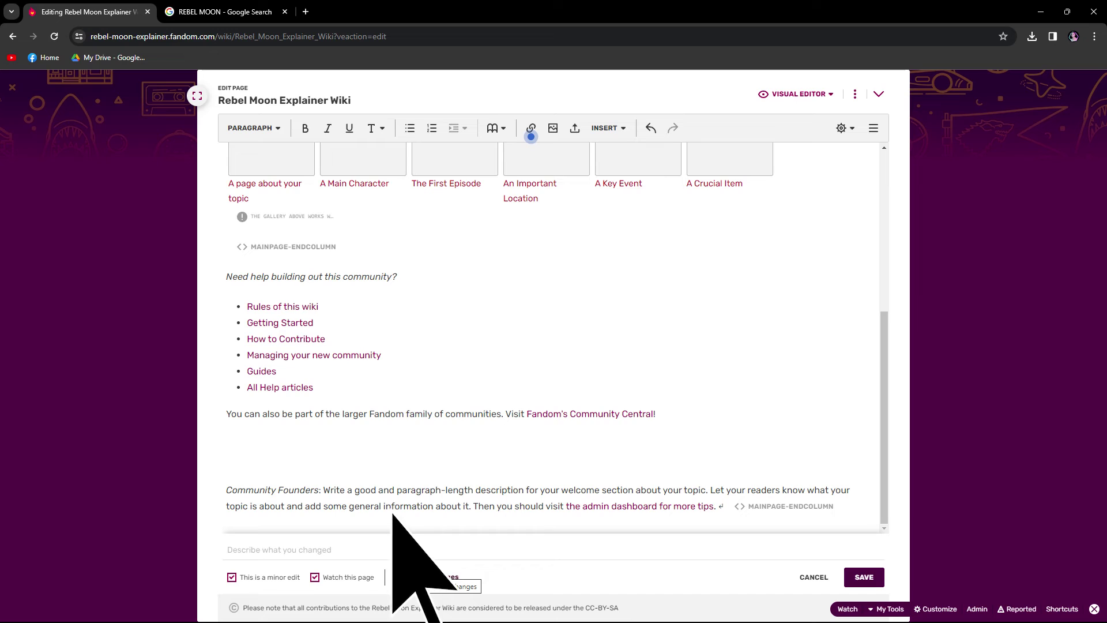
Review the added REBEL MOON.jpg image line and save the home page
left_click(424, 575)
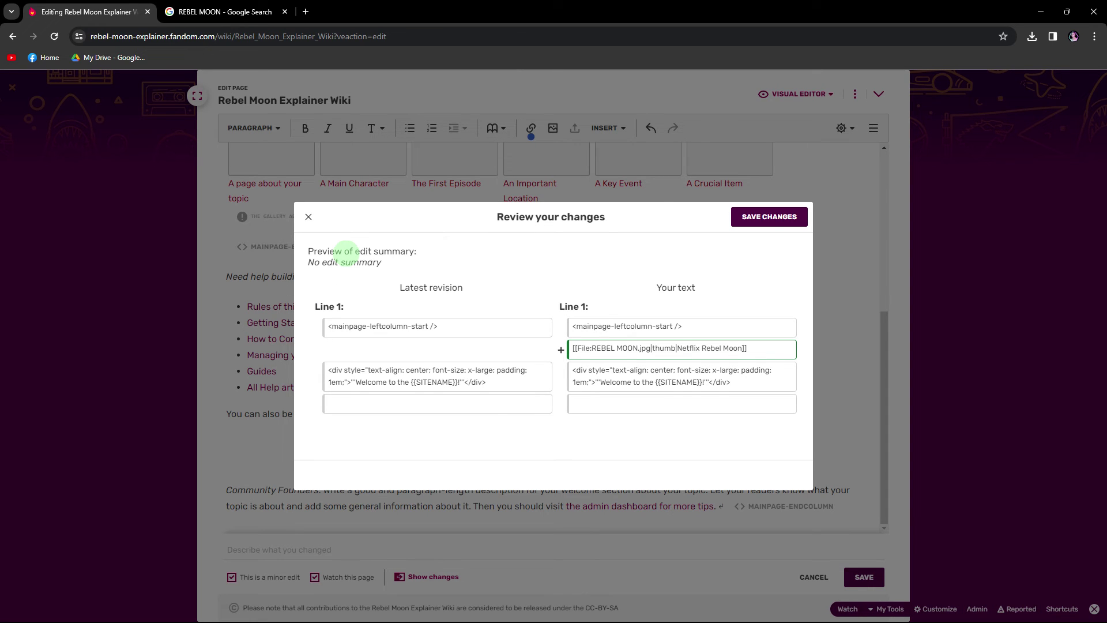
left_click(864, 577)
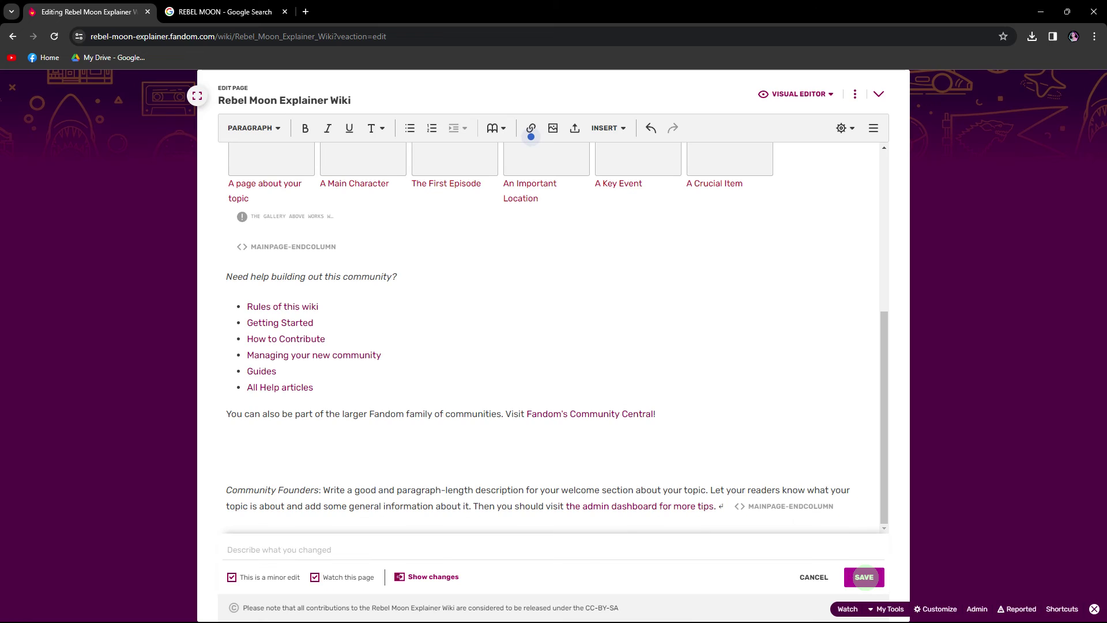